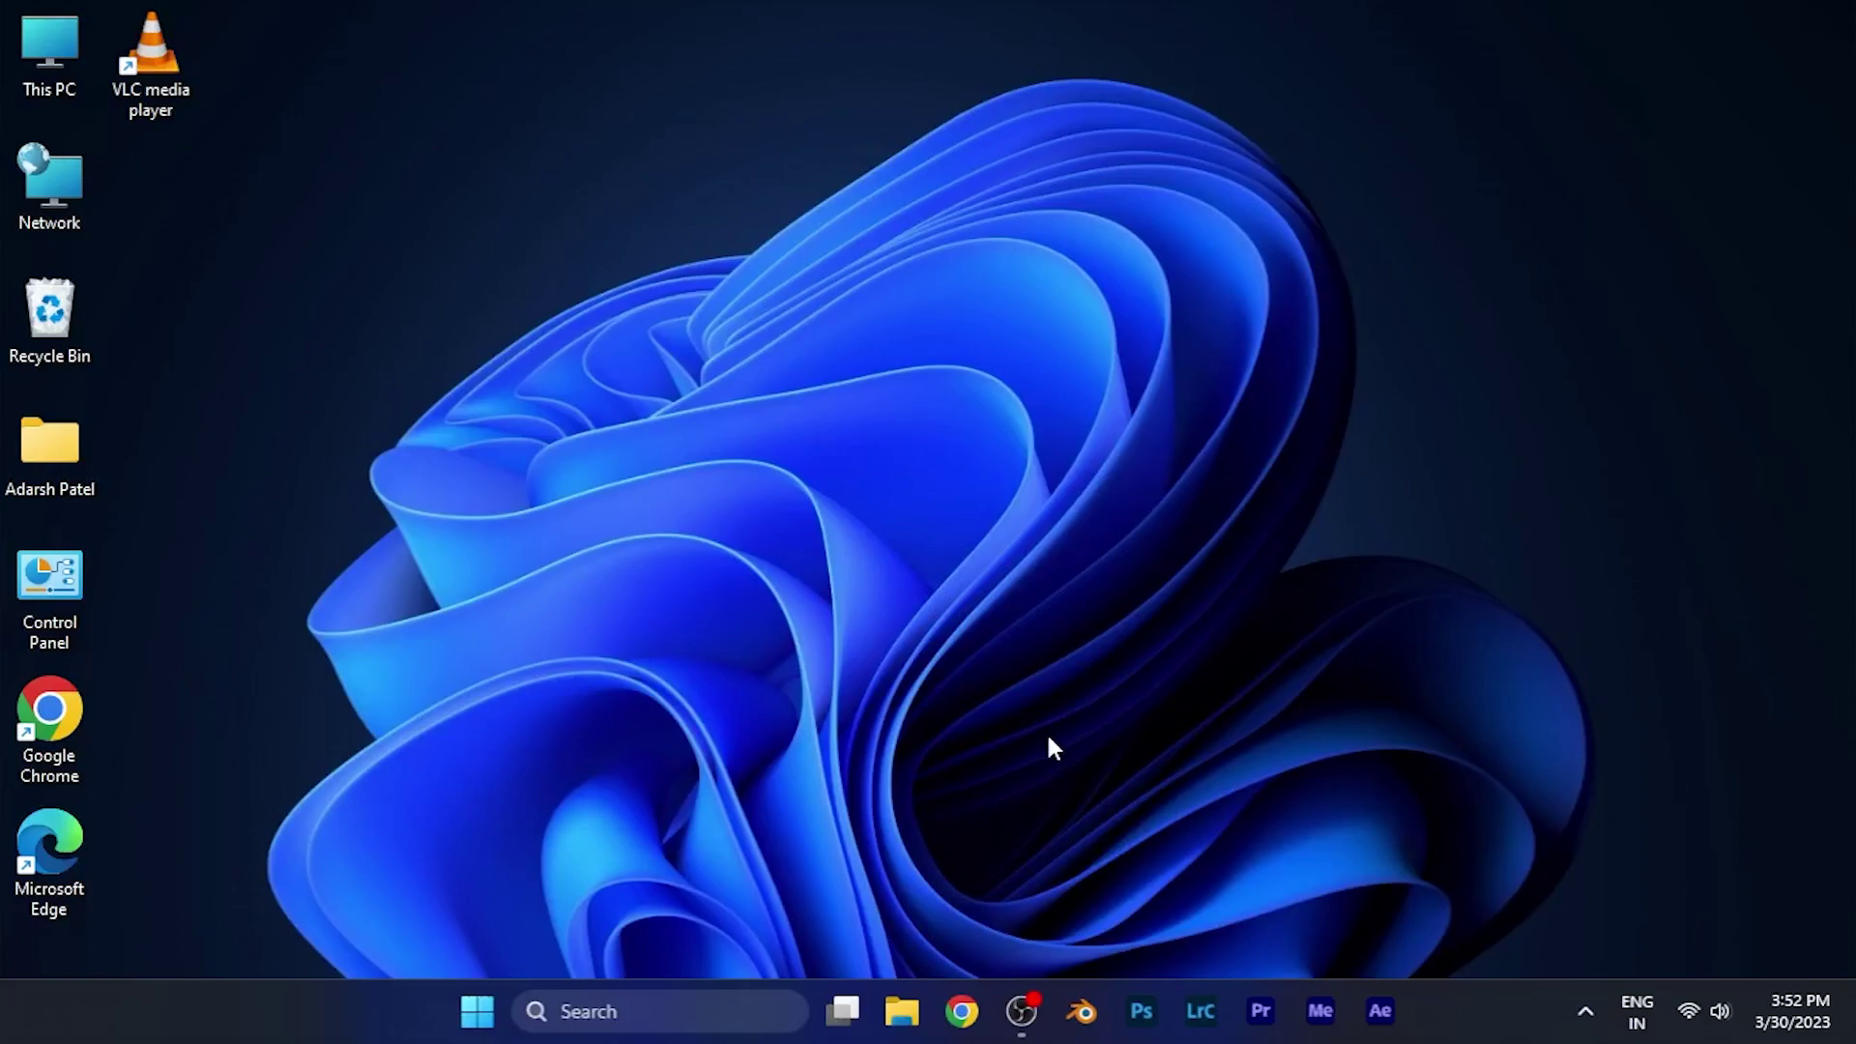
# Step: Launch Chrome with the AshBlogs profile, search 'google photos', and enter Google Photos
pyautogui.click(962, 1010)
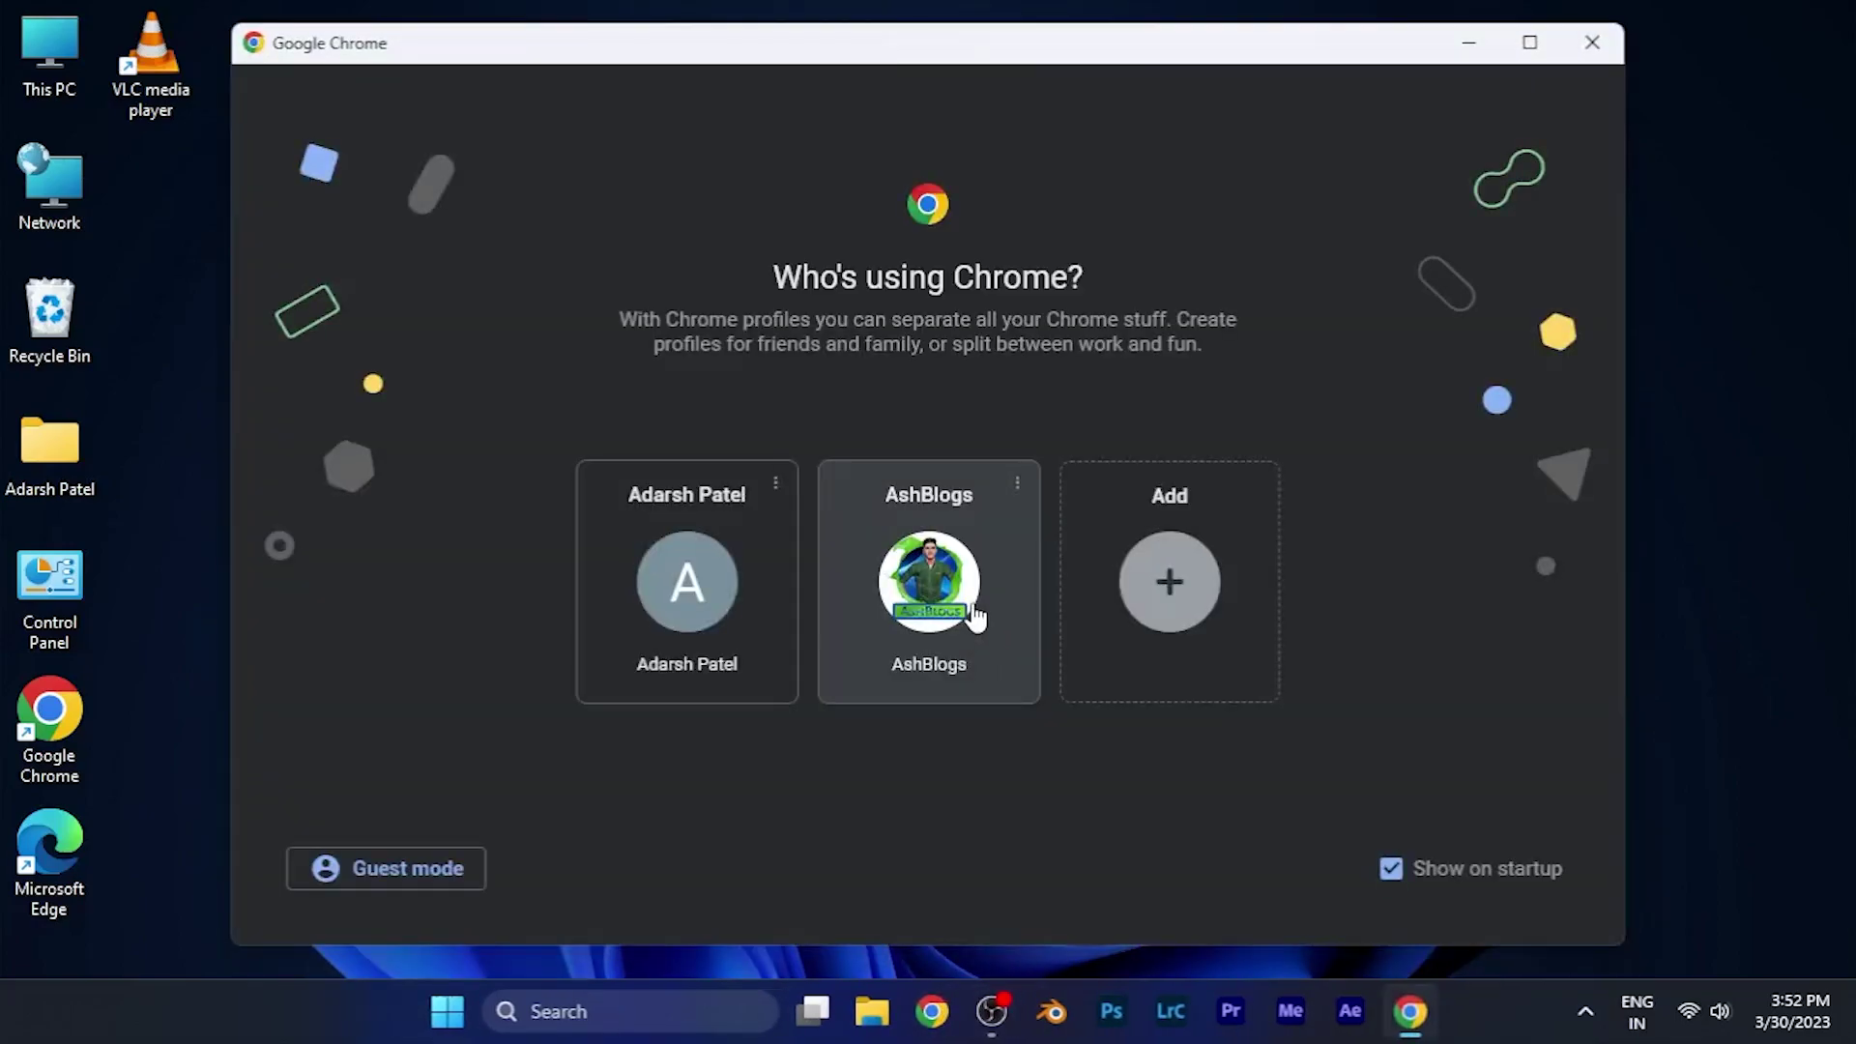
pyautogui.click(920, 587)
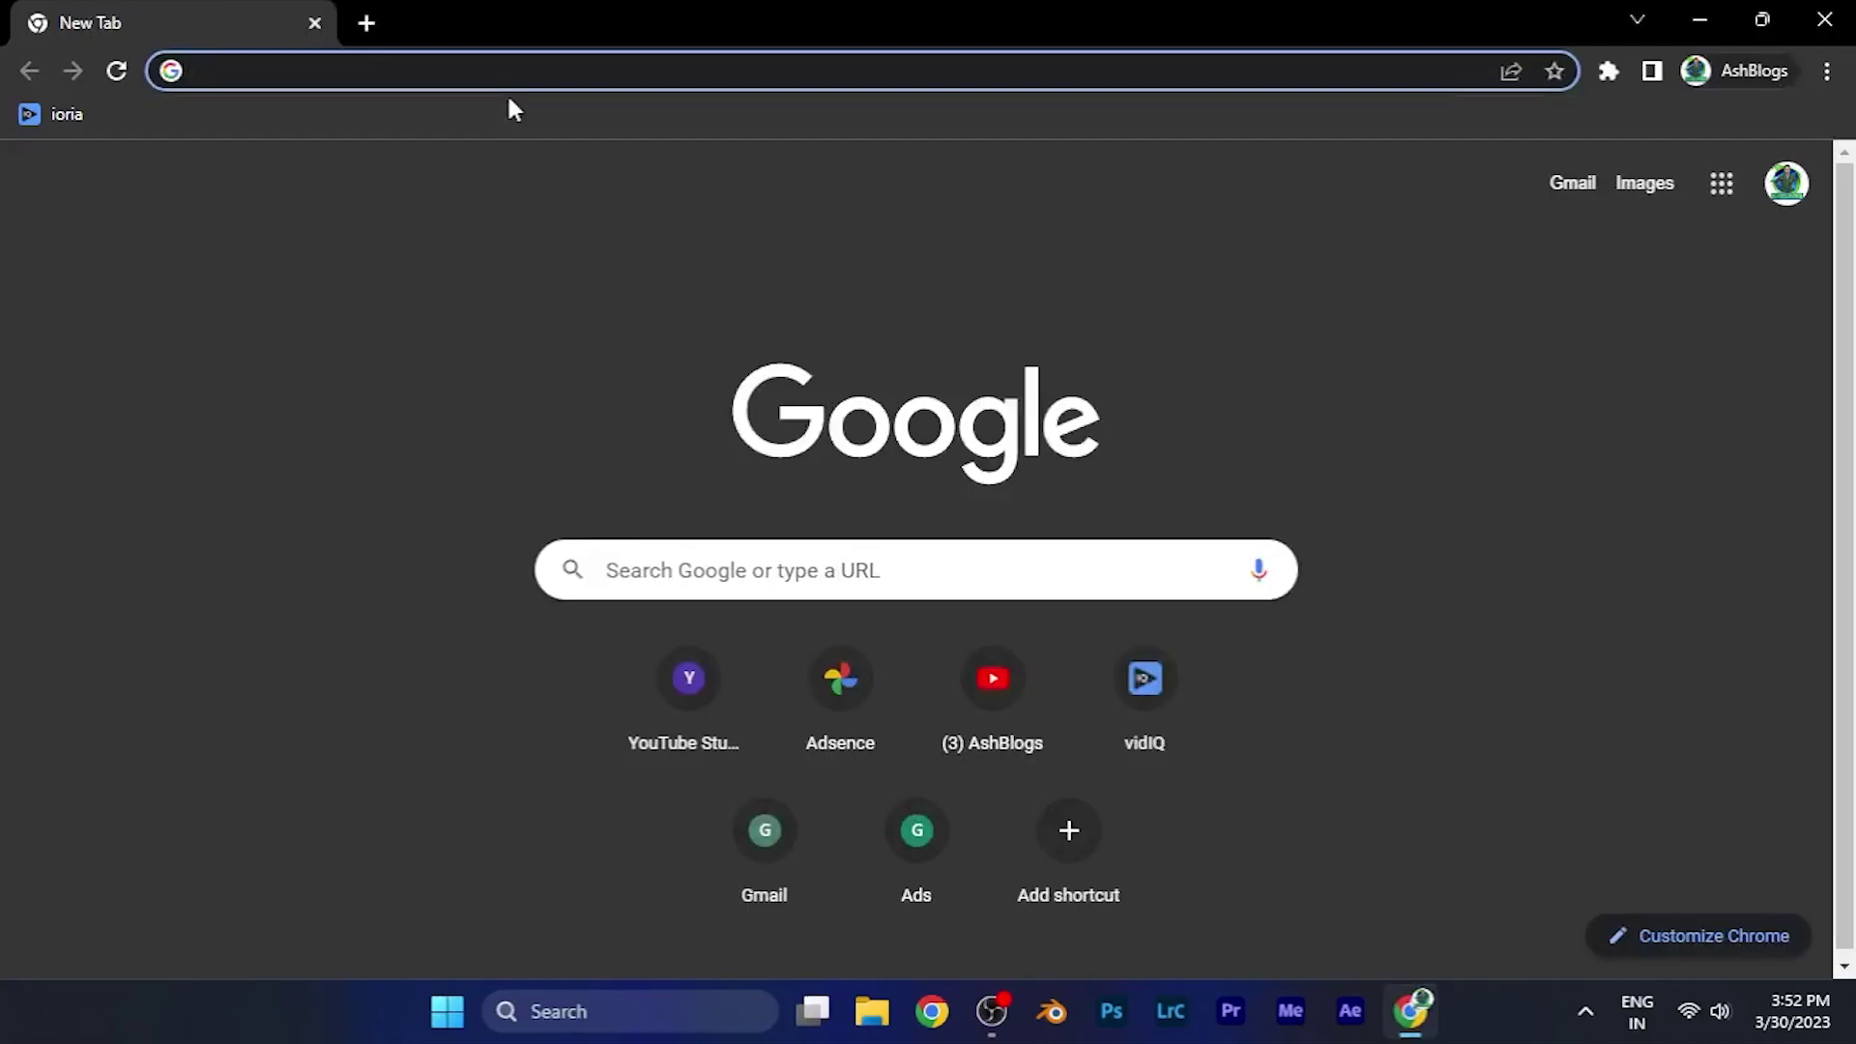
pyautogui.write('google photos')
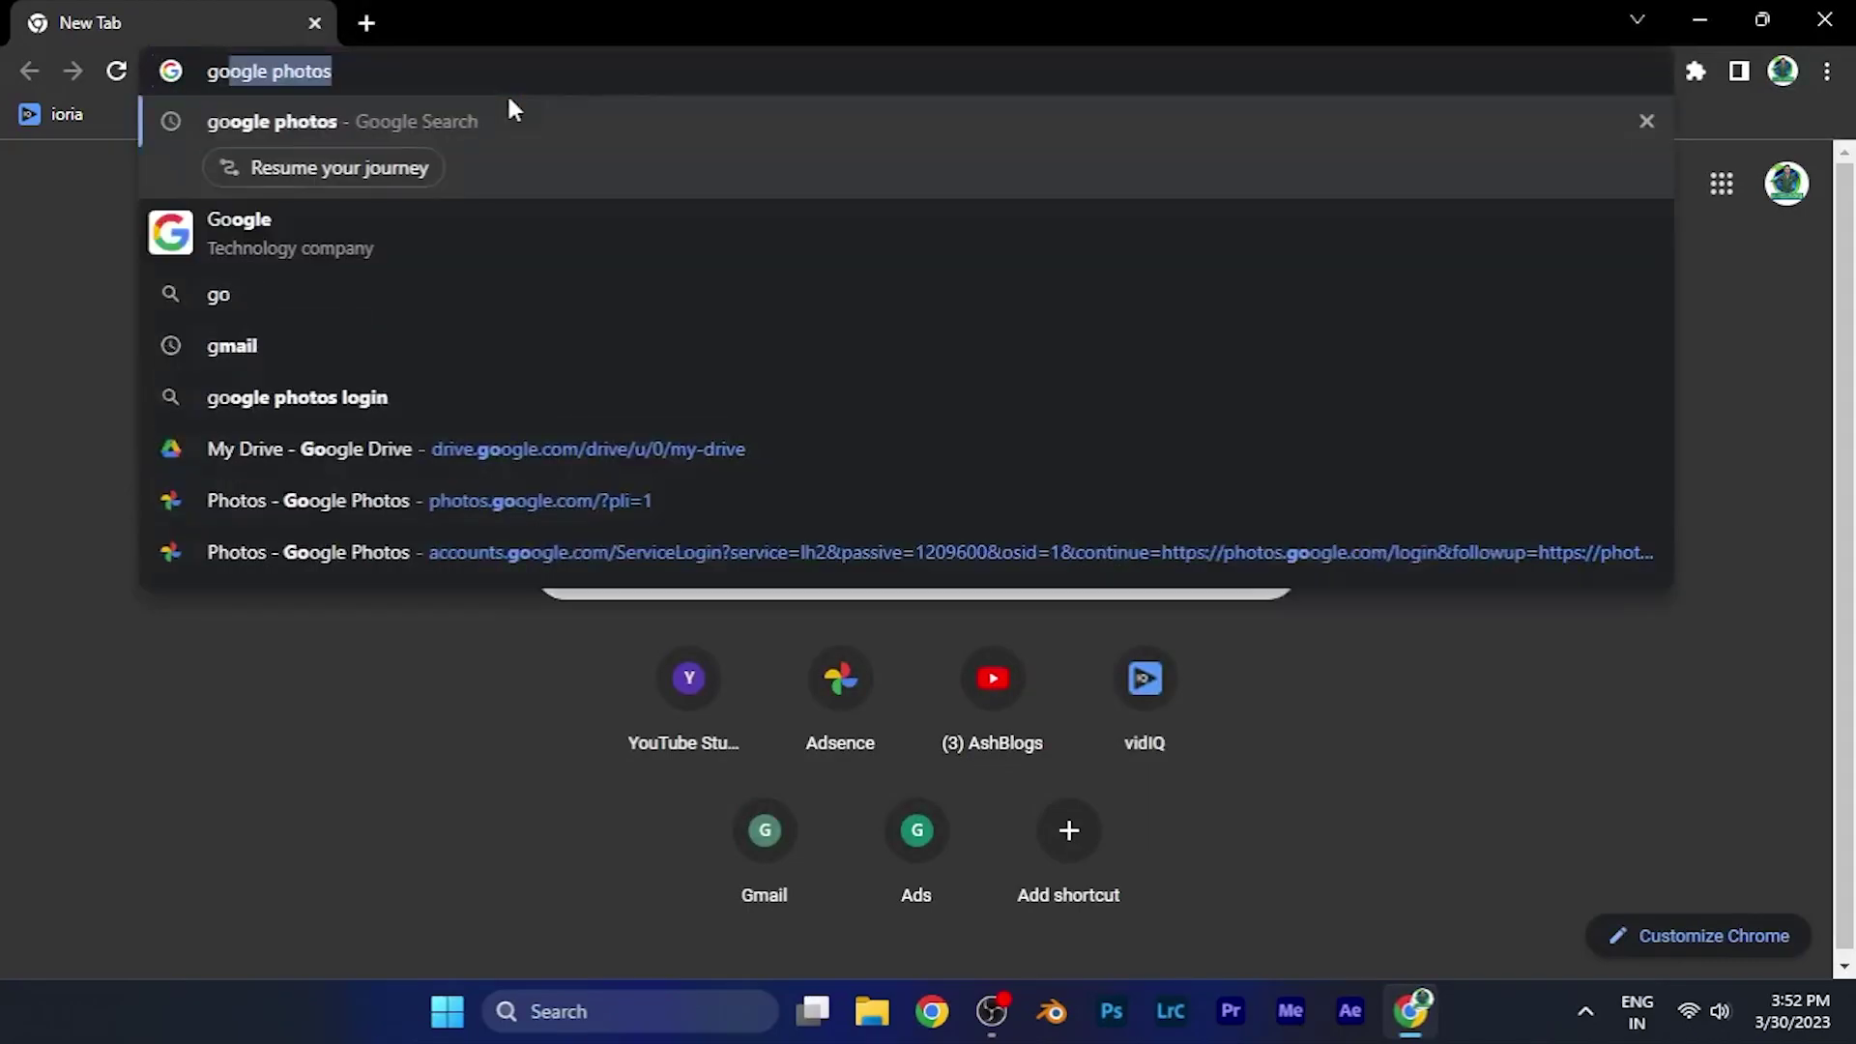
pyautogui.press('Return')
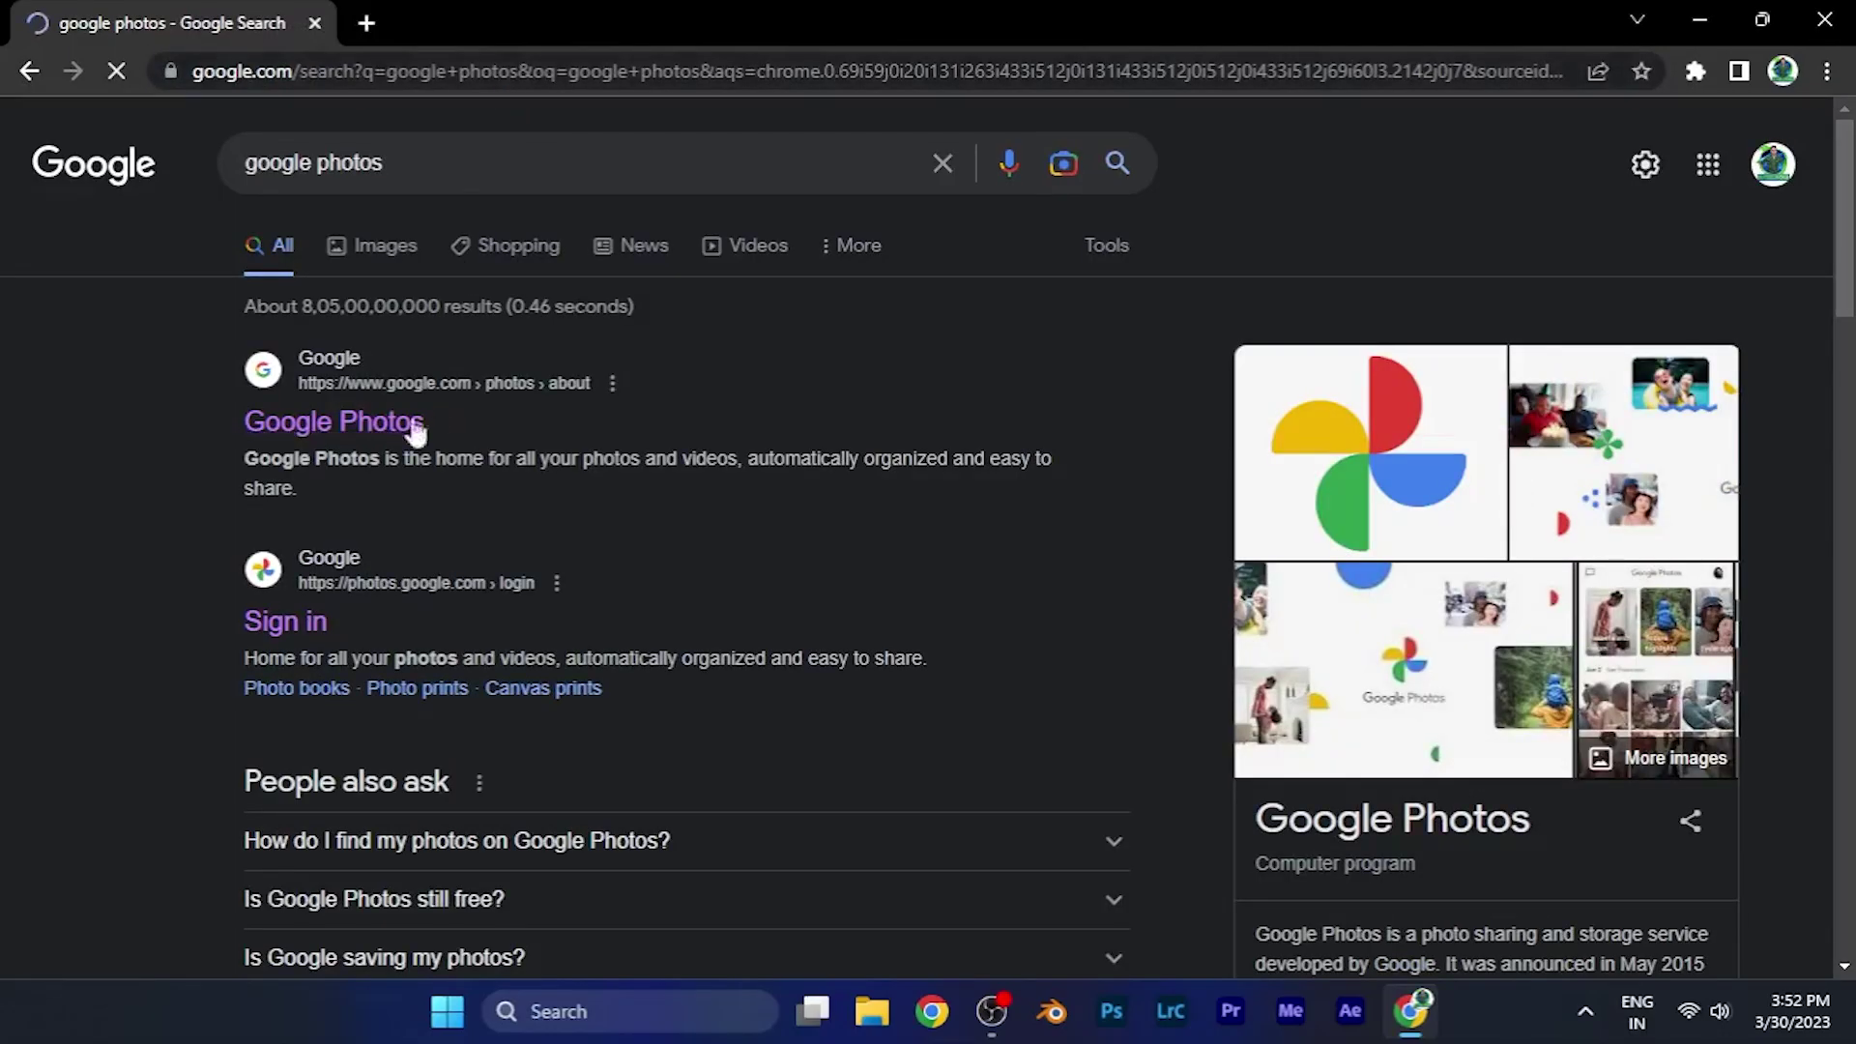
pyautogui.click(374, 425)
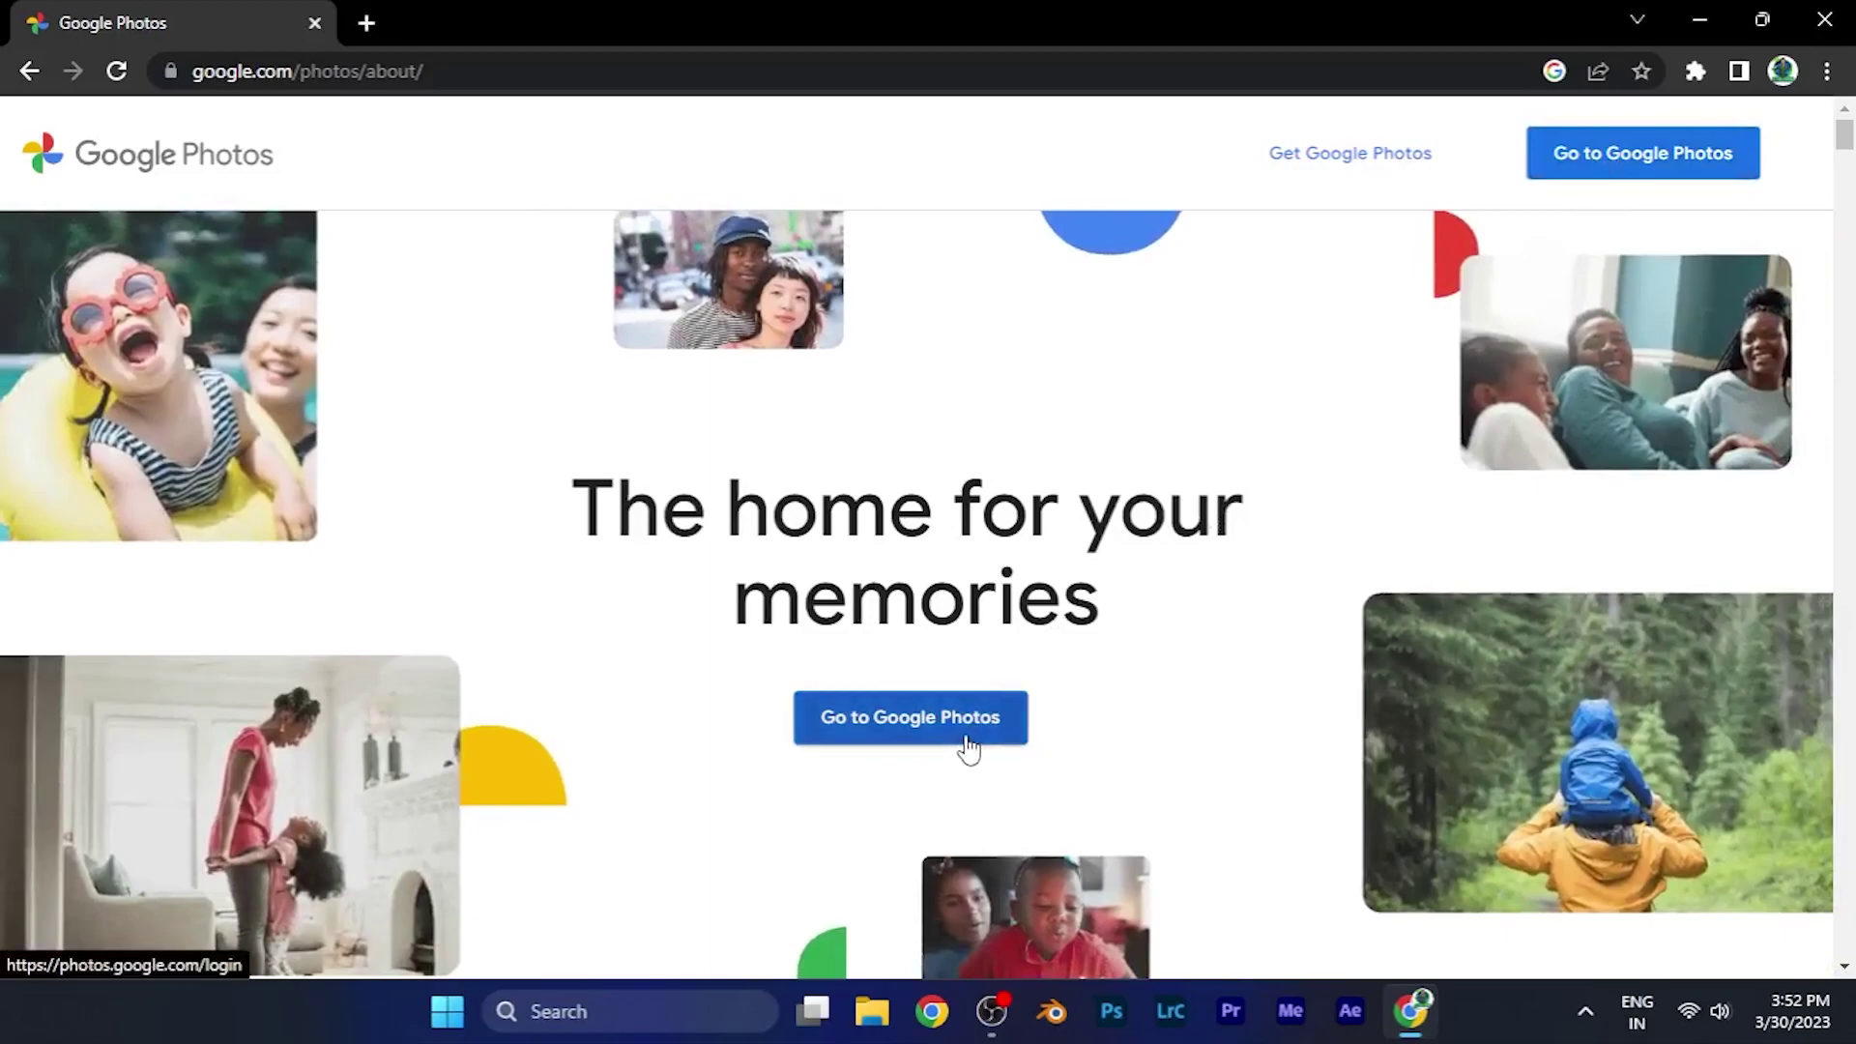
pyautogui.click(967, 740)
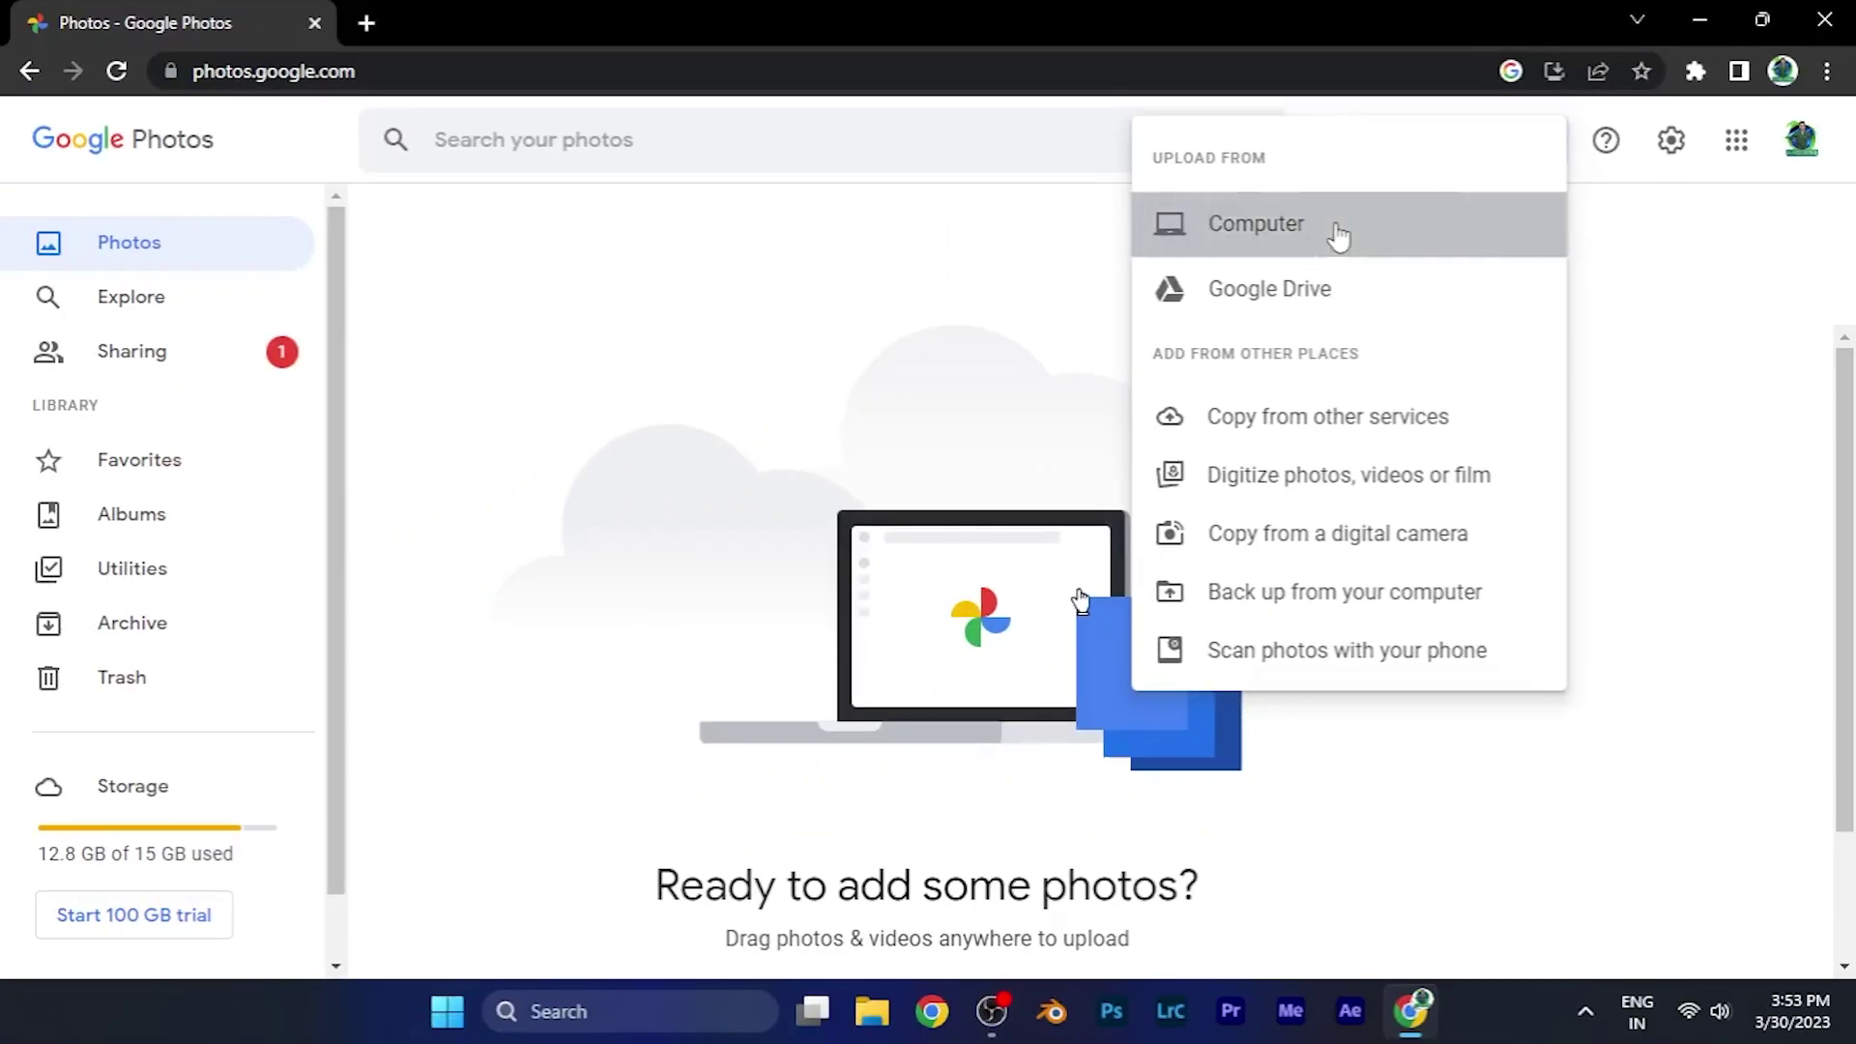
# Step: Pick Computer as the upload source to browse the Wedding Film folder's MP4 videos
pyautogui.click(1334, 225)
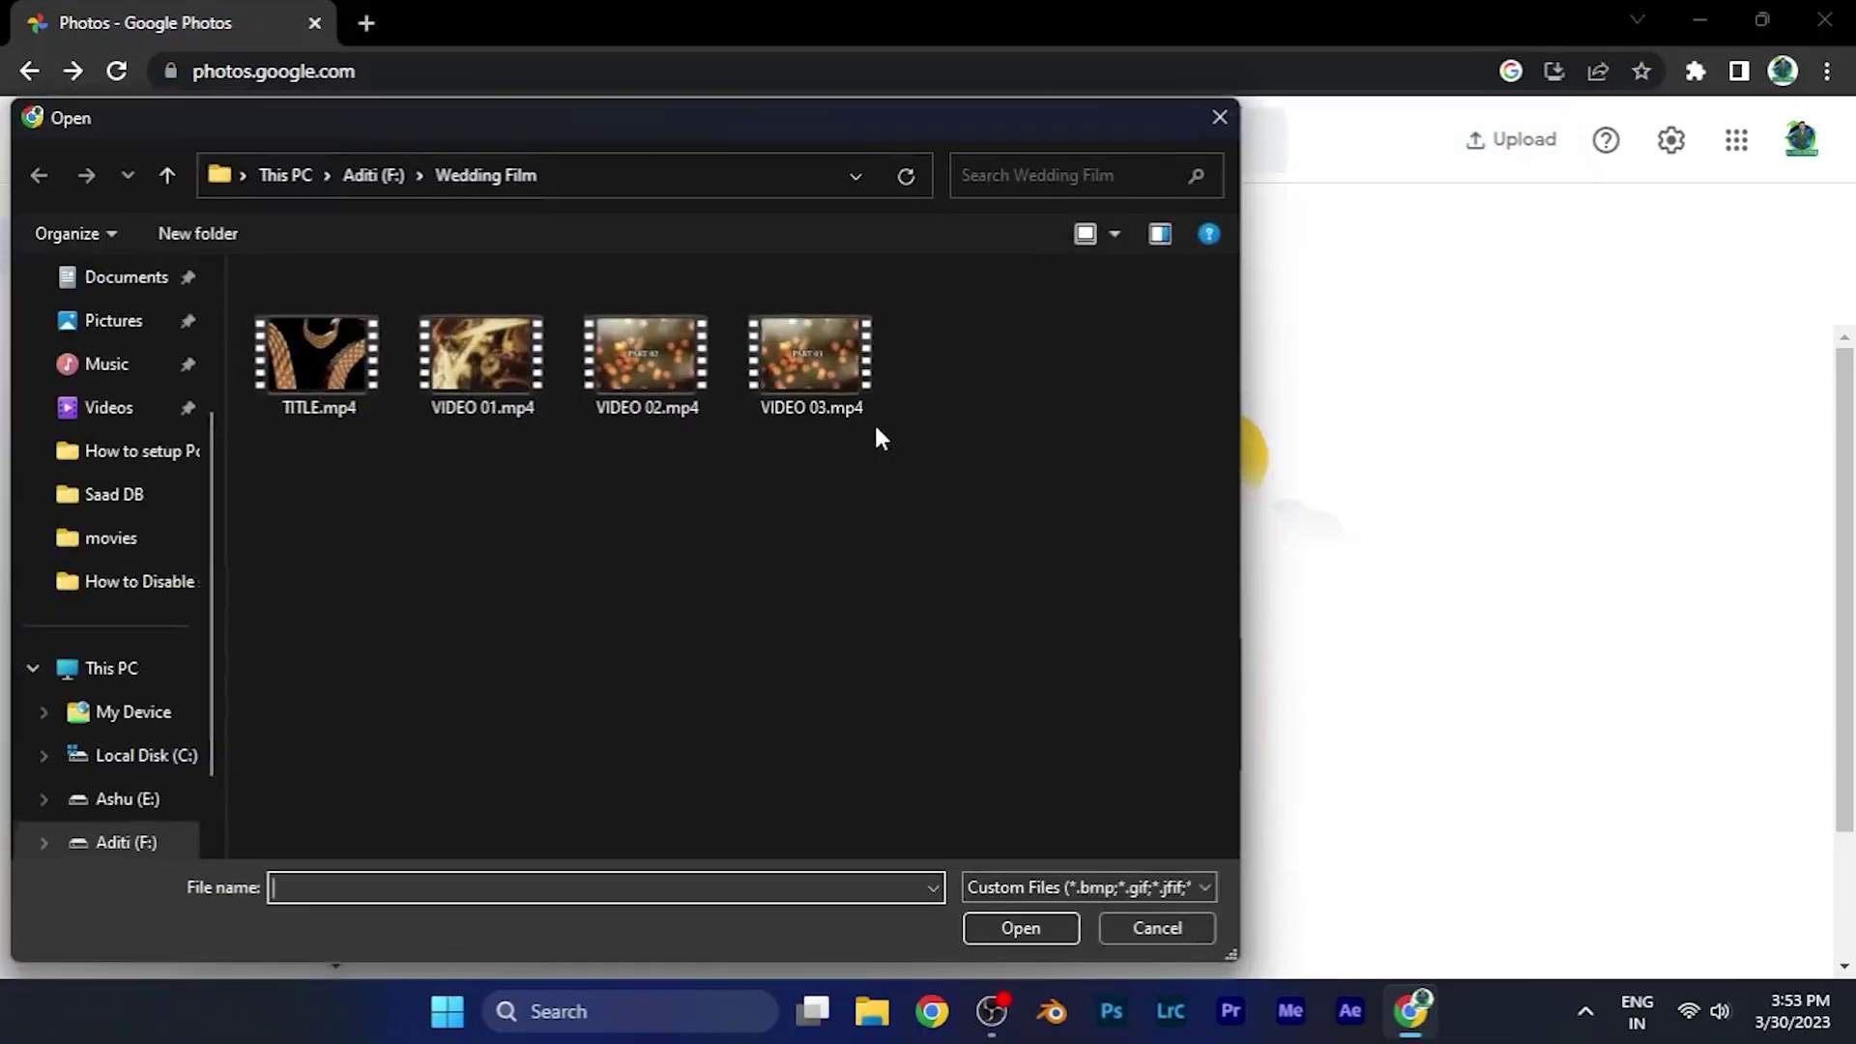